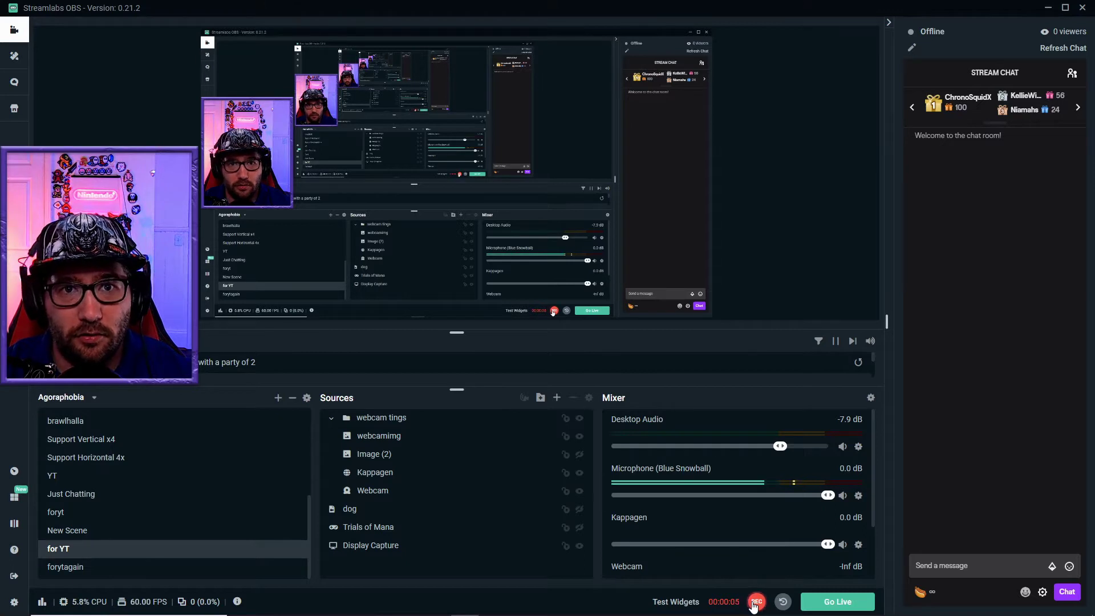
# Bring up the Chrome tab showing the Discord invite page that confirms the app launched
pyautogui.moveTo(721, 614)
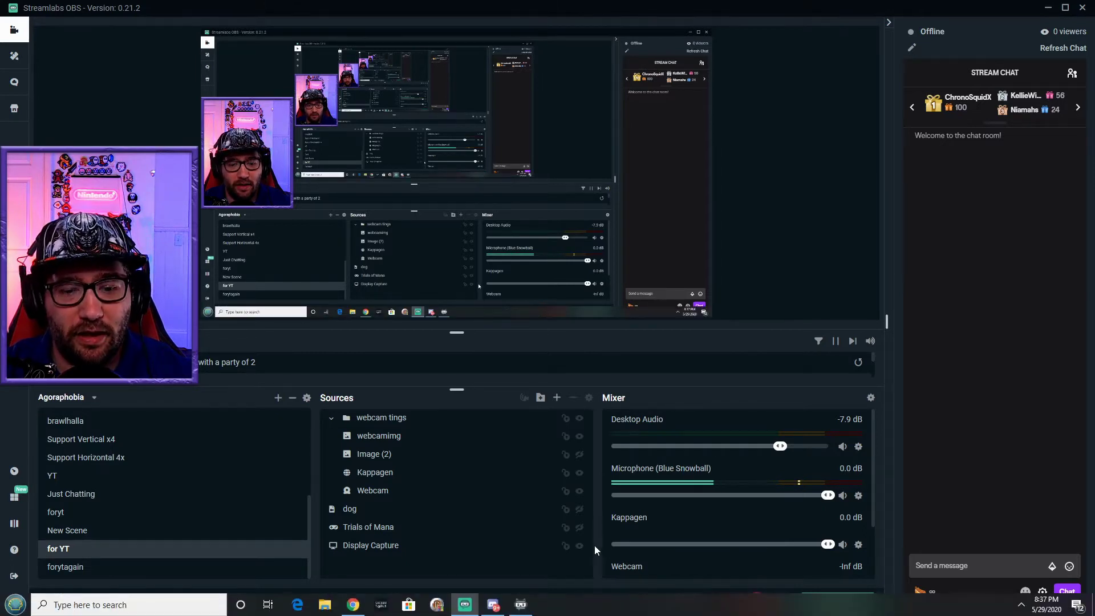
pyautogui.click(364, 607)
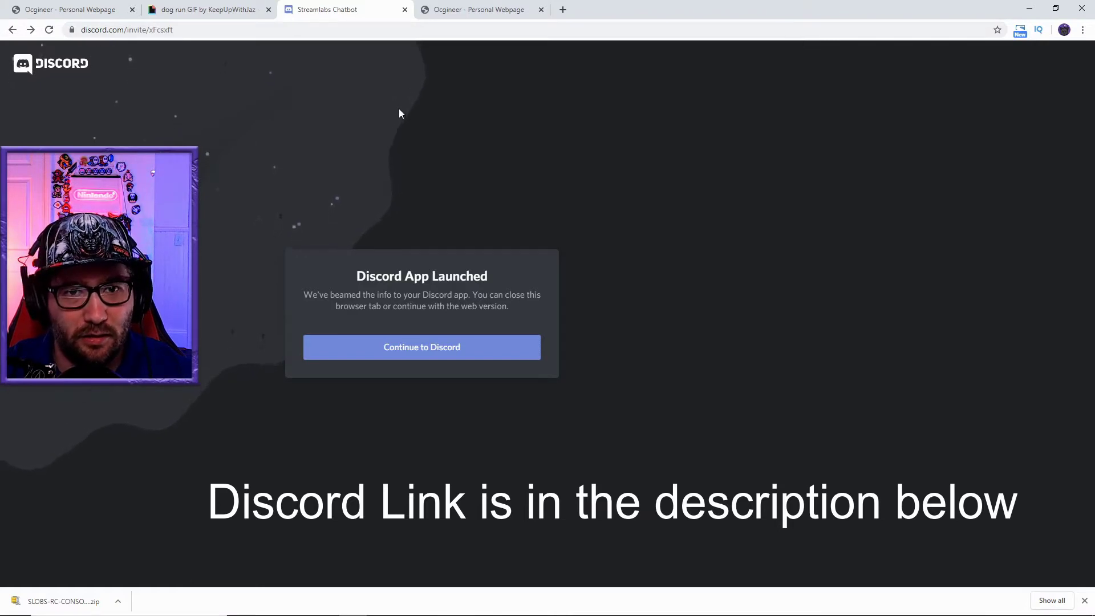
# Find the SLOBS Remote Parameters 1.4.0 zip post in Discord's Streamlabs Chatbot #scripts channel
pyautogui.moveTo(647, 612)
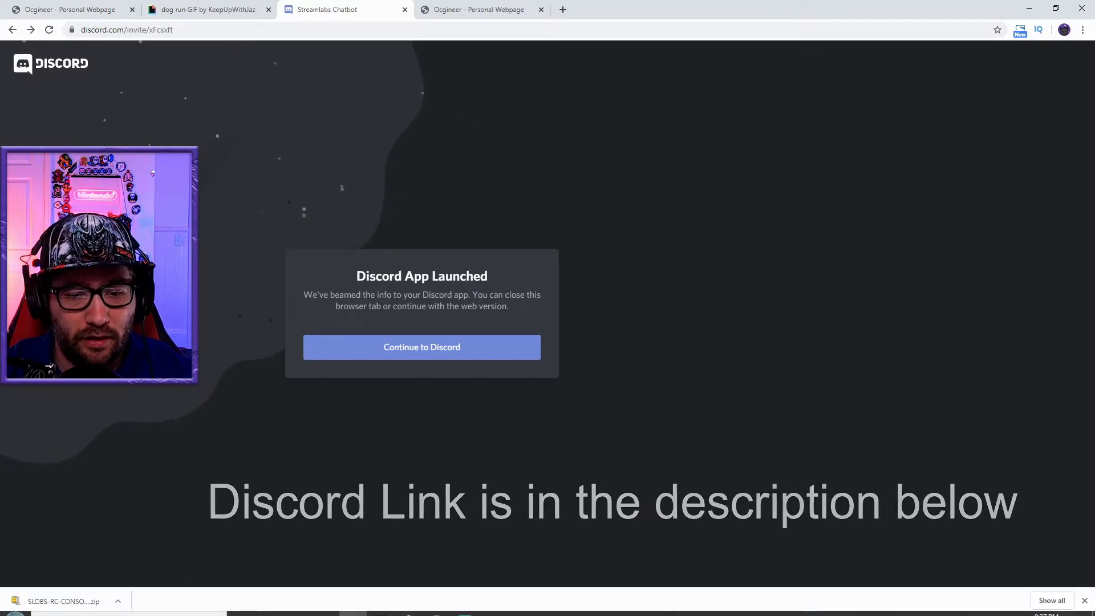
pyautogui.click(492, 605)
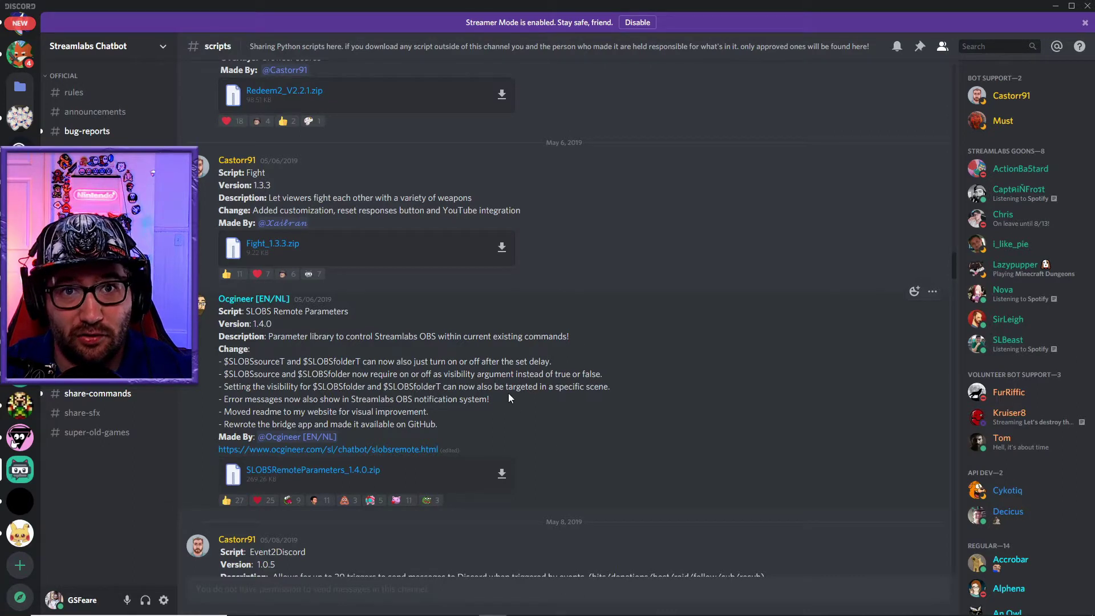
pyautogui.moveTo(506, 614)
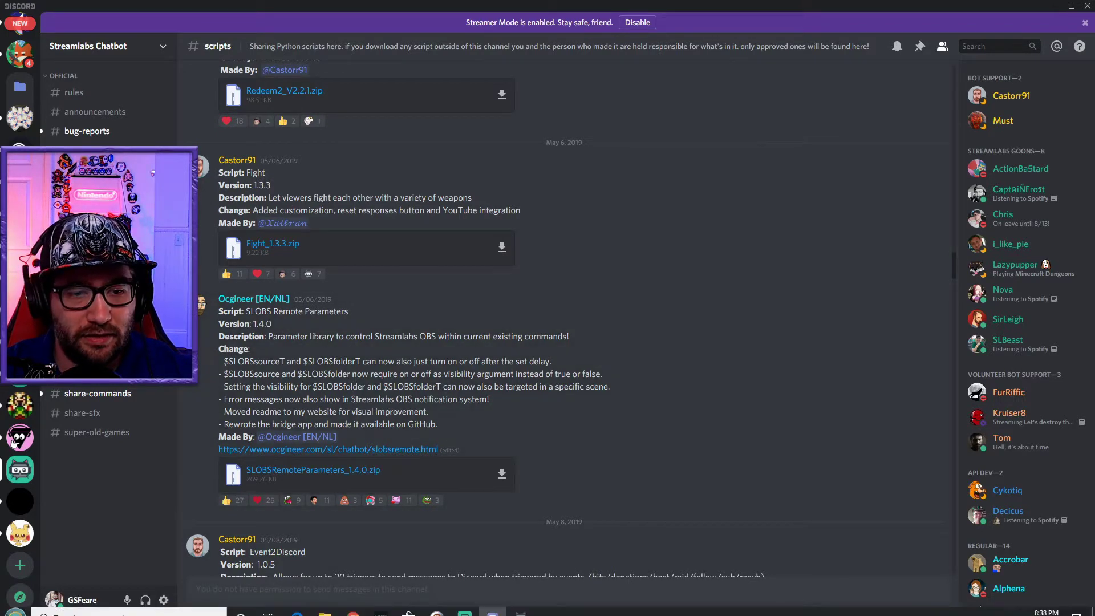
pyautogui.moveTo(559, 614)
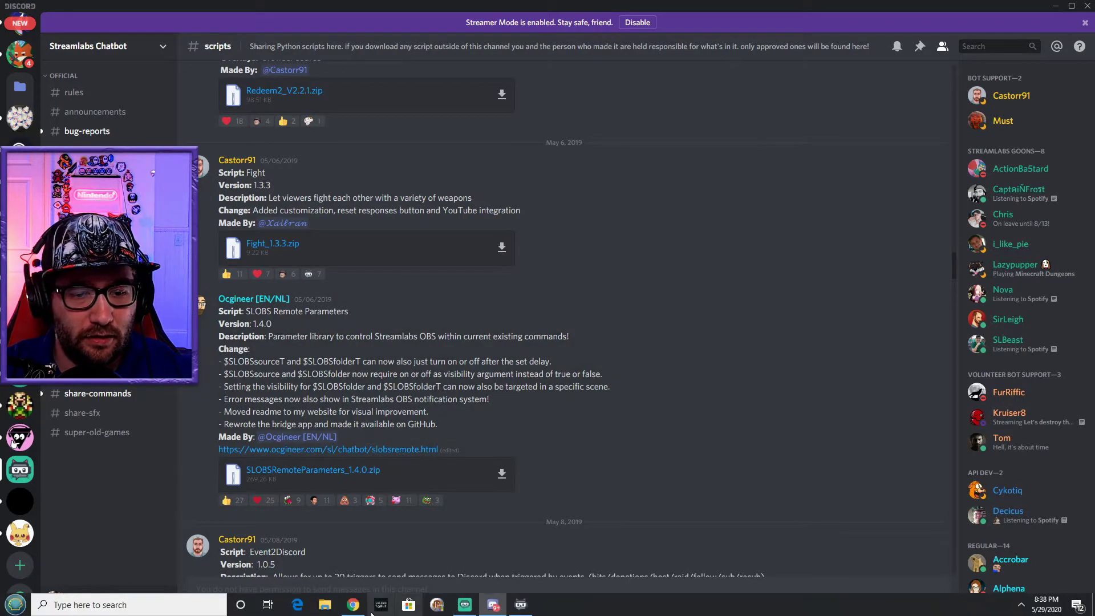
# Confirm SLOBS Remote Parameters 1.4.0 is enabled in Chatbot scripts, then return to the 'for YT' scene
pyautogui.click(521, 605)
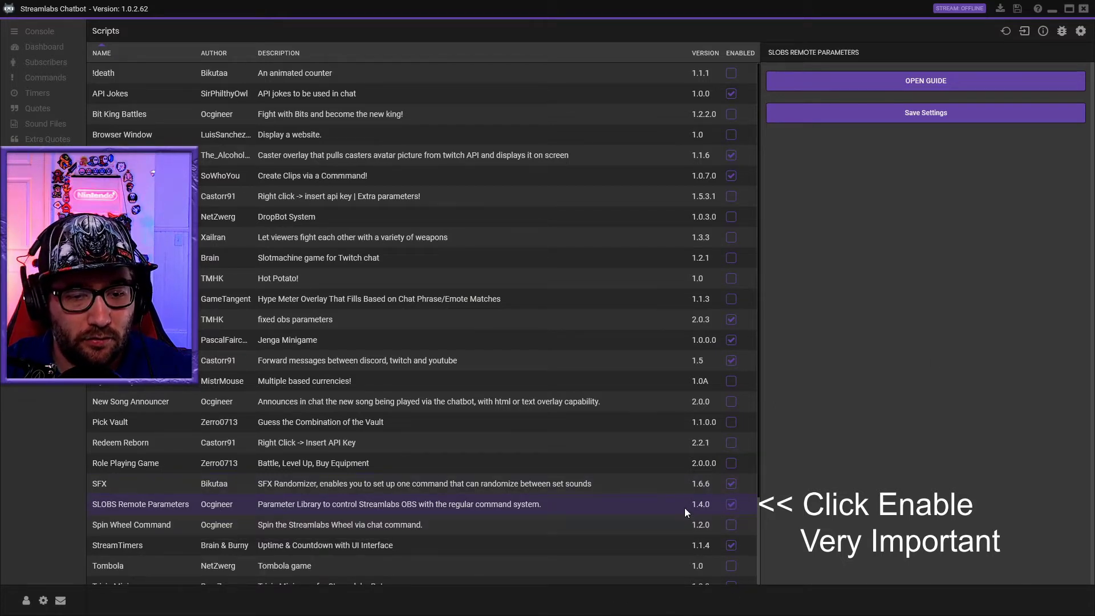
pyautogui.hotkey('alt', 'Tab')
pyautogui.press('Tab')
pyautogui.press('Tab')
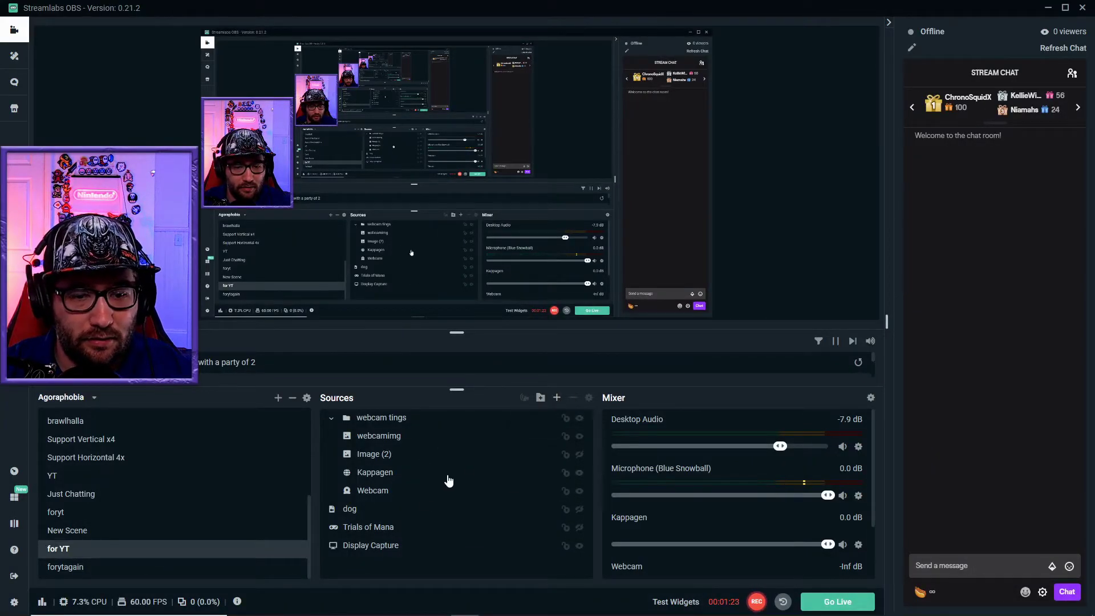
# Select the dog source and view its Media Source properties: local file dog.gif at speed 100
pyautogui.click(395, 509)
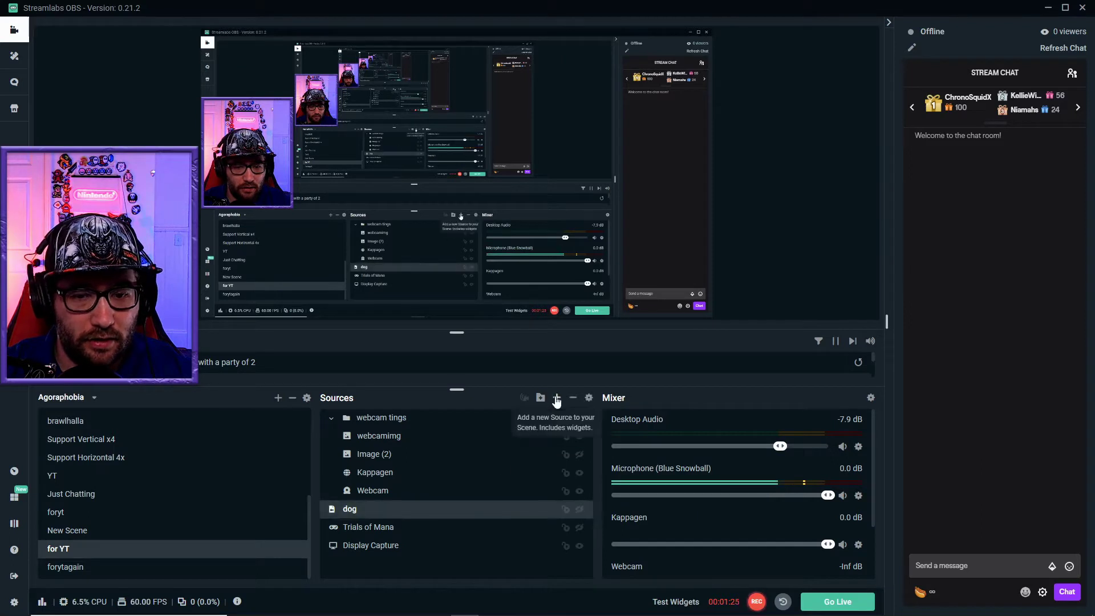
pyautogui.click(556, 399)
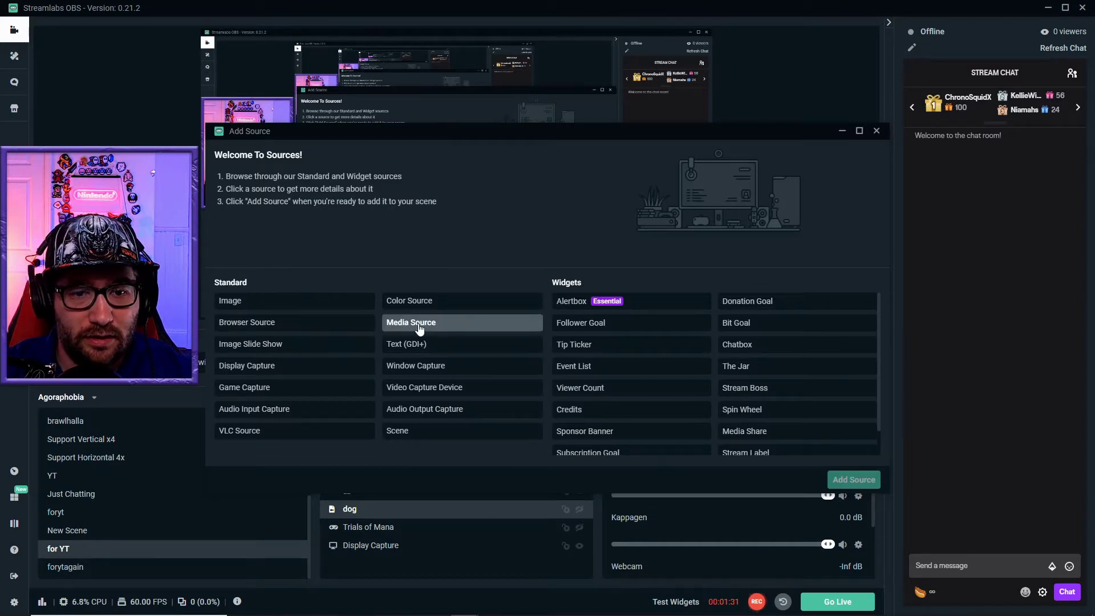
pyautogui.click(879, 130)
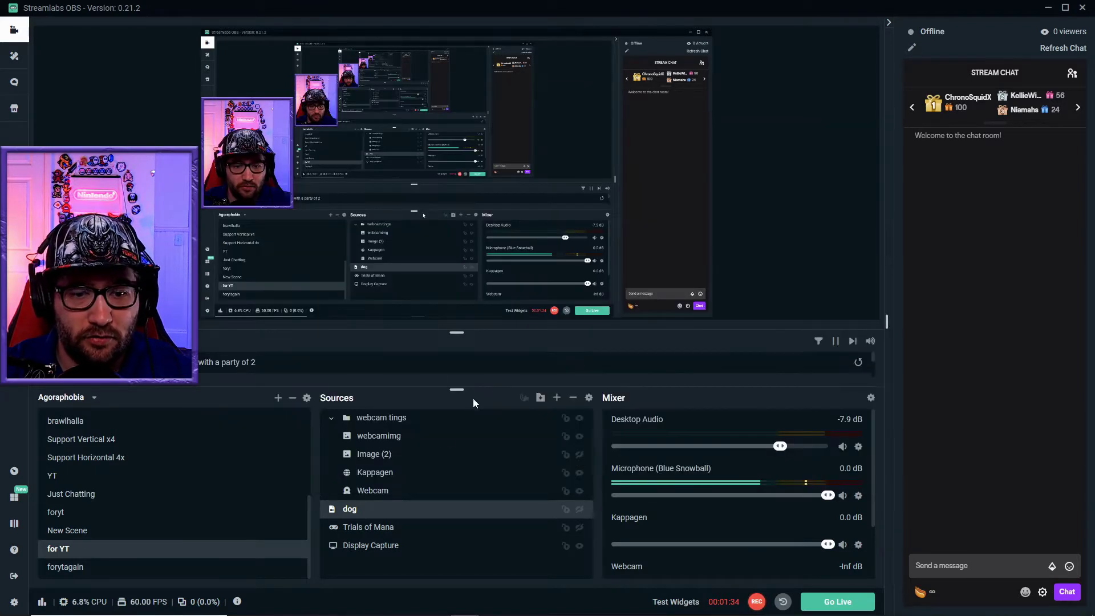
pyautogui.rightClick(393, 516)
pyautogui.click(447, 425)
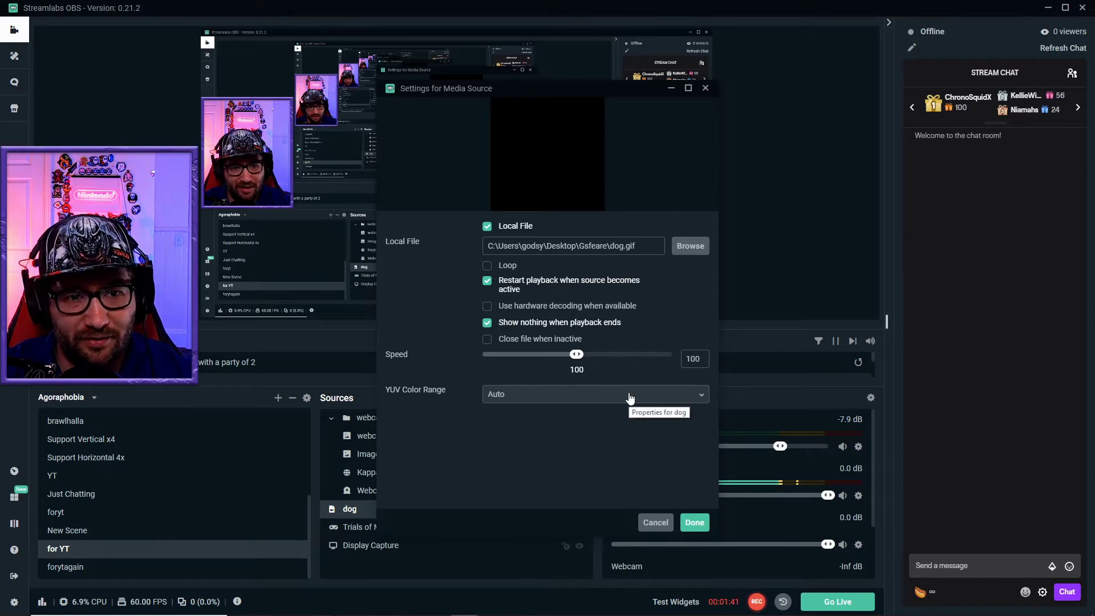
# Edit the !dog command, whose response is $SLOBSsourceT("dog", "onoff", "4", "for YT")
pyautogui.click(694, 523)
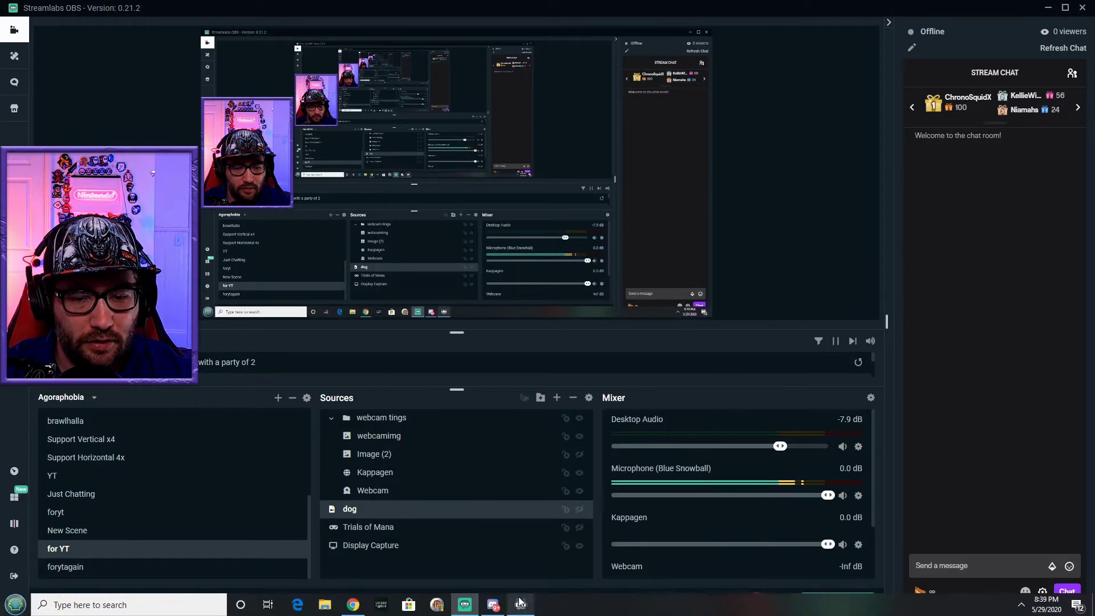
pyautogui.moveTo(522, 605)
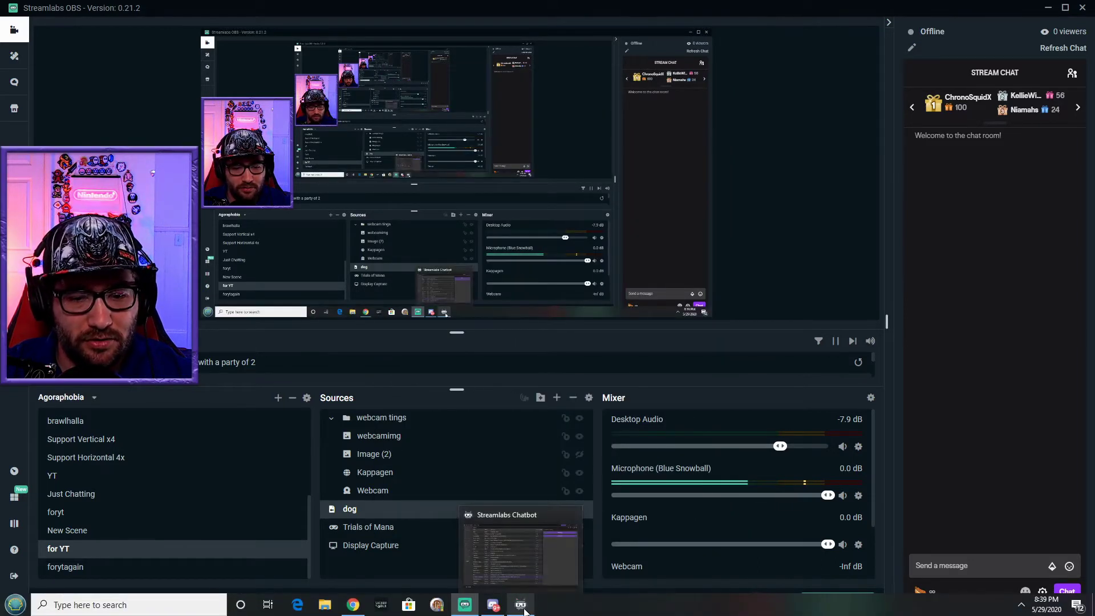
pyautogui.click(522, 606)
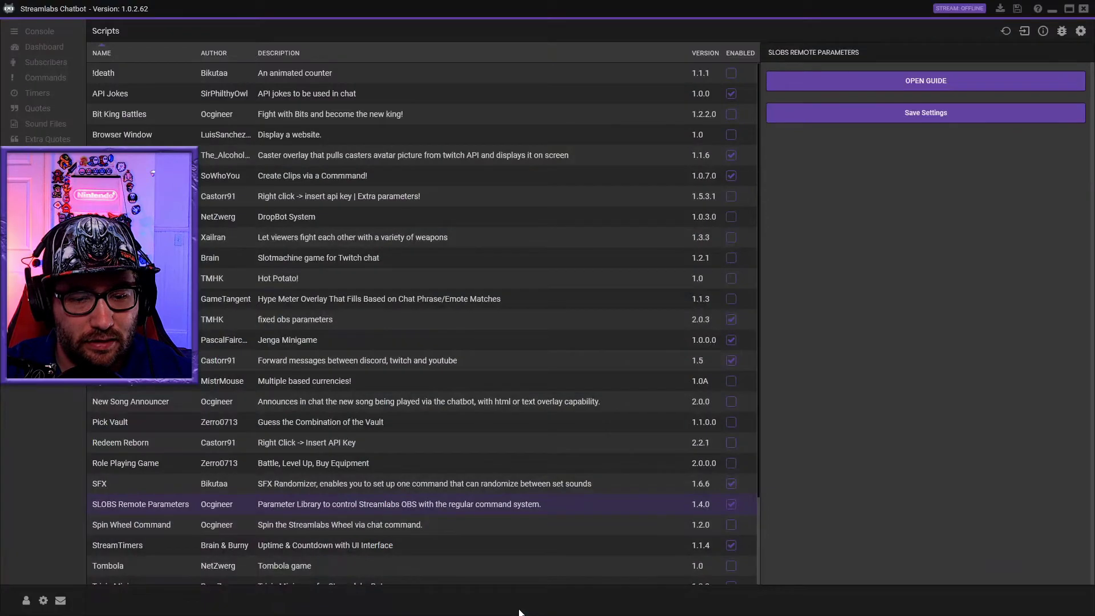
pyautogui.click(67, 79)
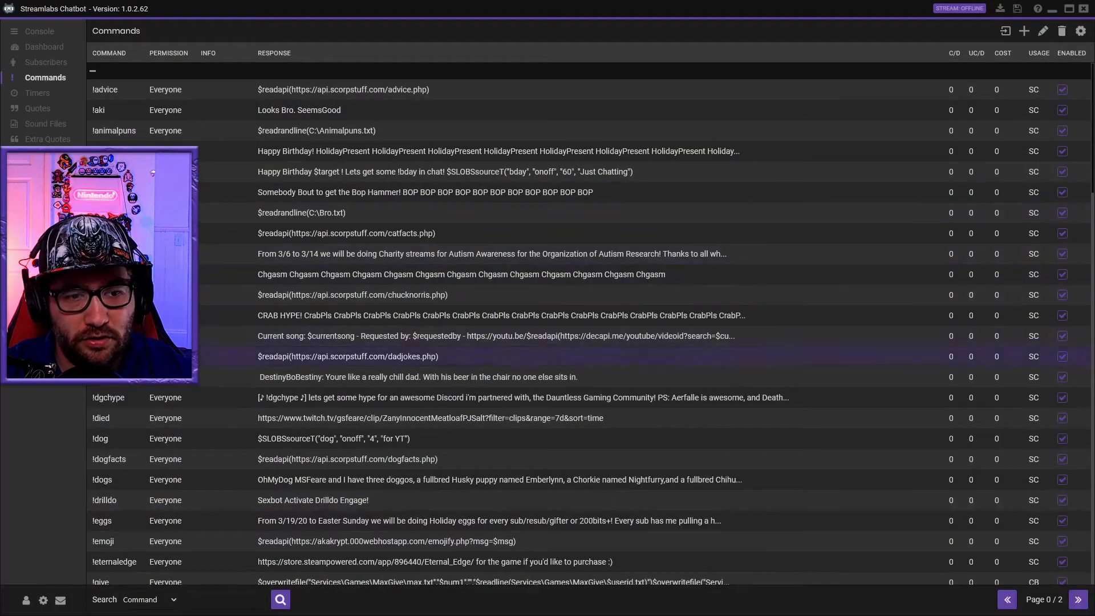
pyautogui.rightClick(114, 438)
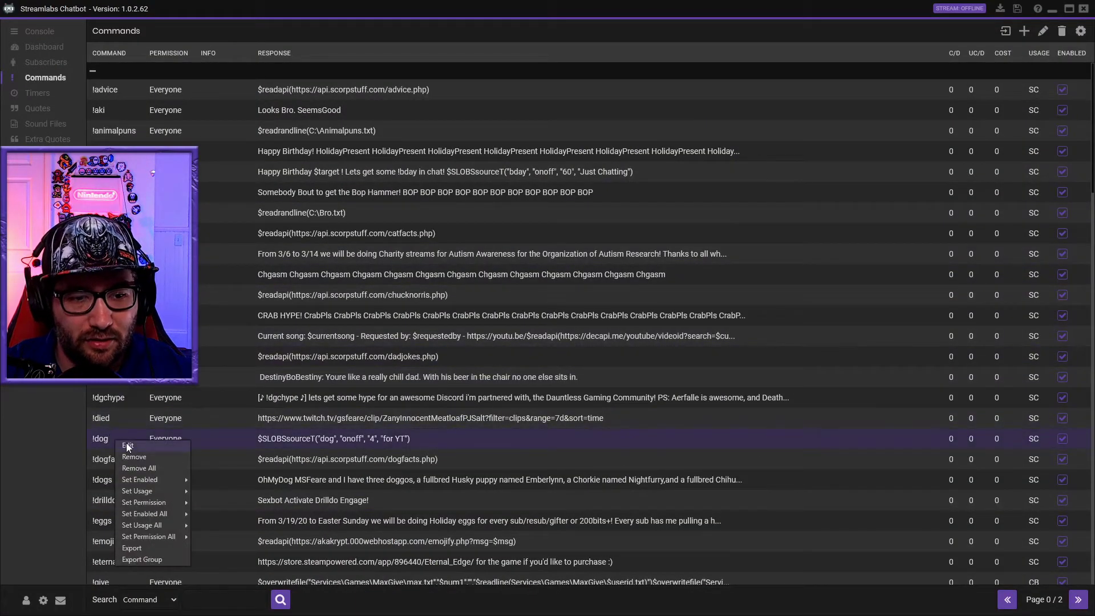
pyautogui.click(127, 446)
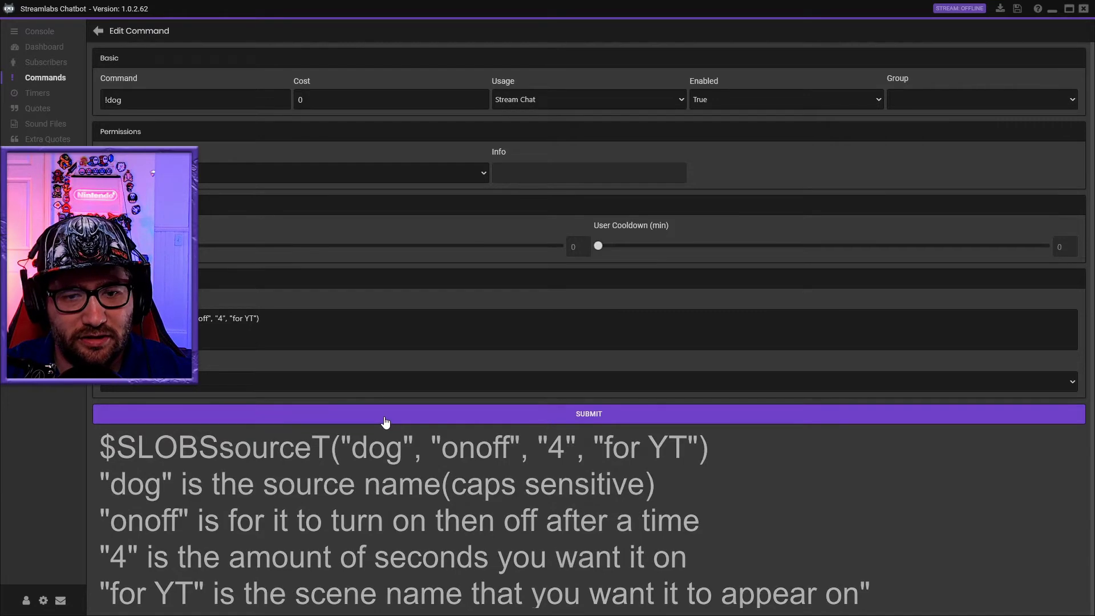
# Submit the !dog command and send !dog in the Streamlabs OBS chat to show the dog clip
pyautogui.click(385, 415)
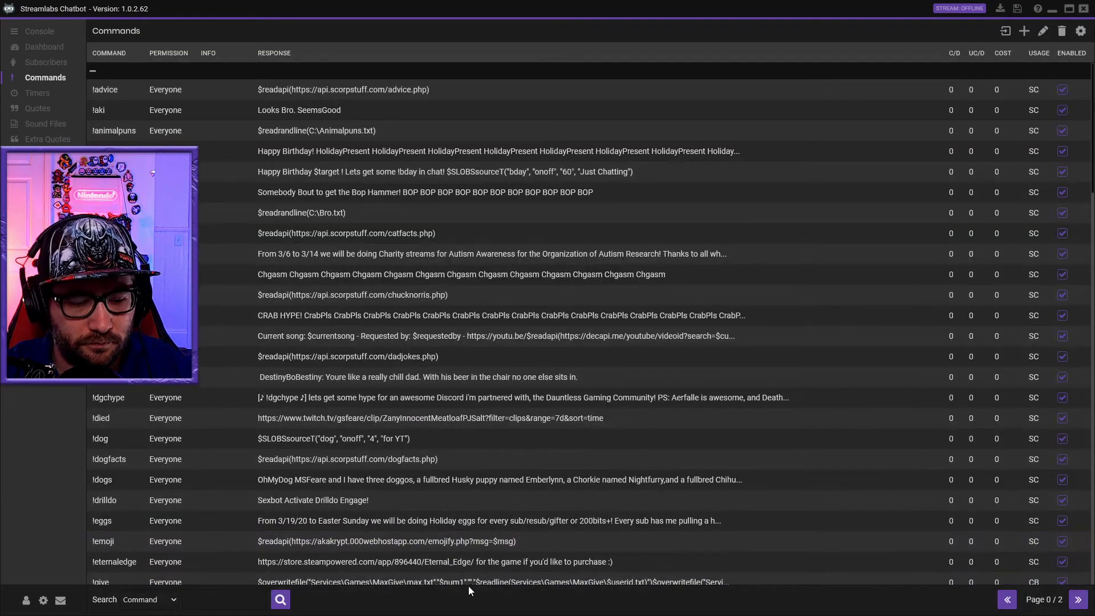
pyautogui.hotkey('alt', 'Tab')
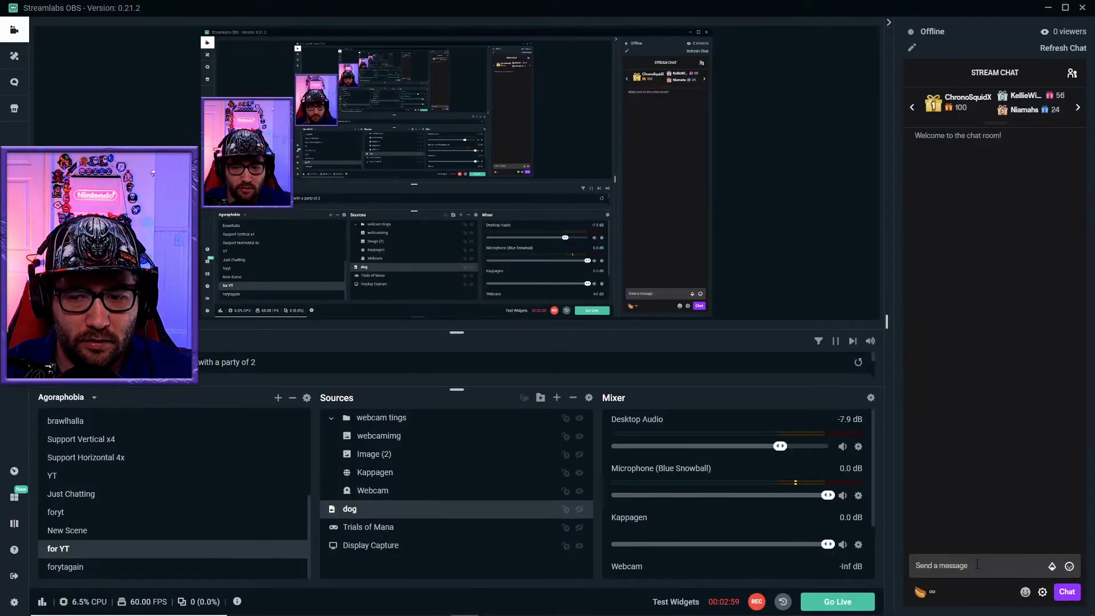
pyautogui.click(977, 564)
pyautogui.write('!dog')
pyautogui.press('Return')
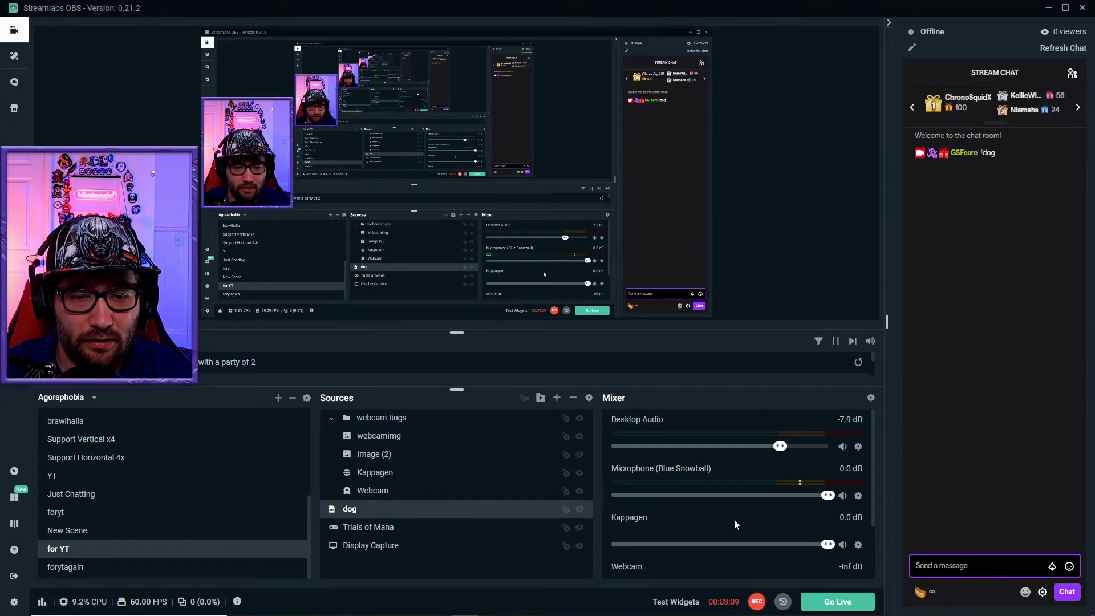
pyautogui.scroll(-2, 734, 519)
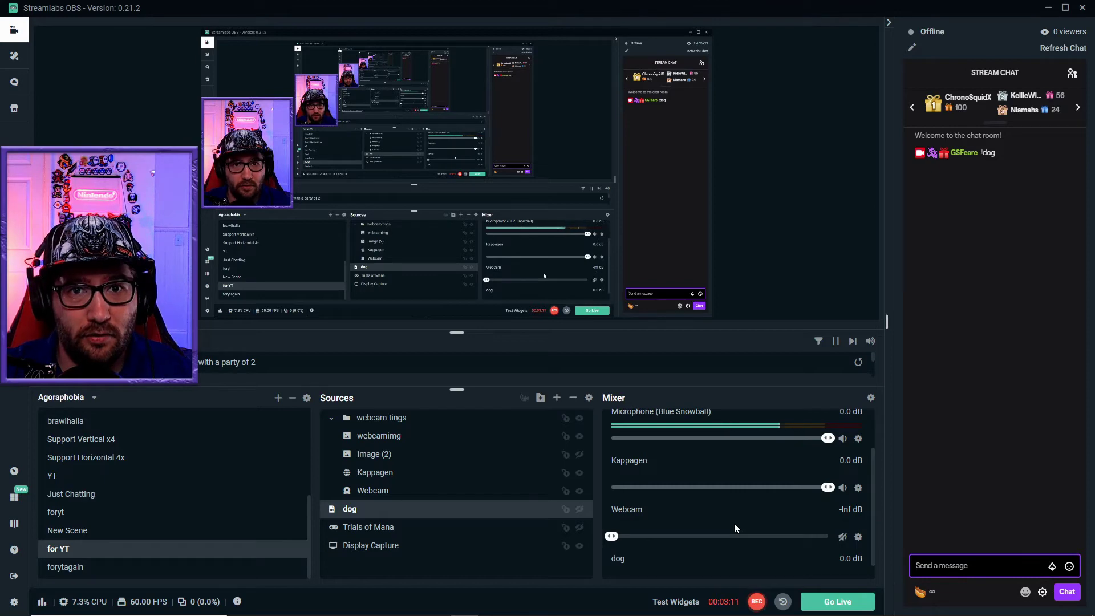
pyautogui.scroll(-1, 734, 523)
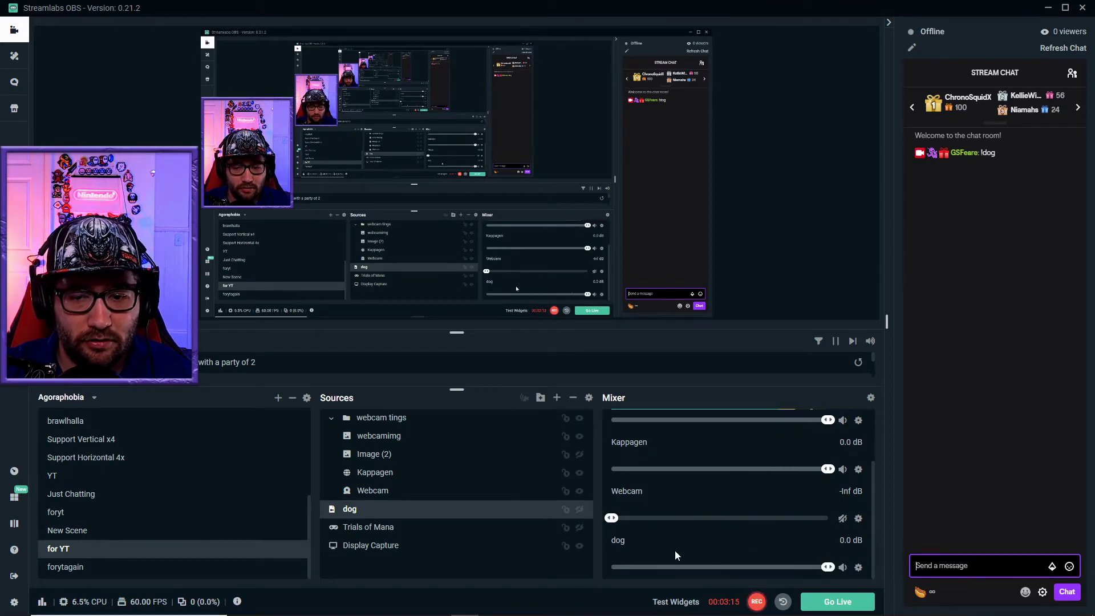
pyautogui.click(870, 397)
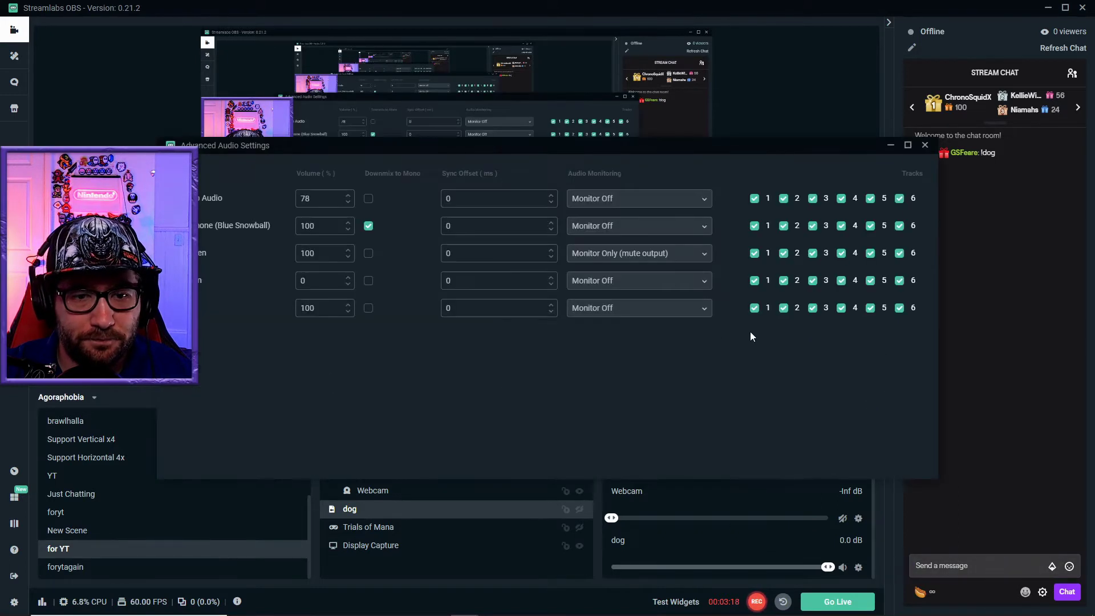
pyautogui.click(593, 311)
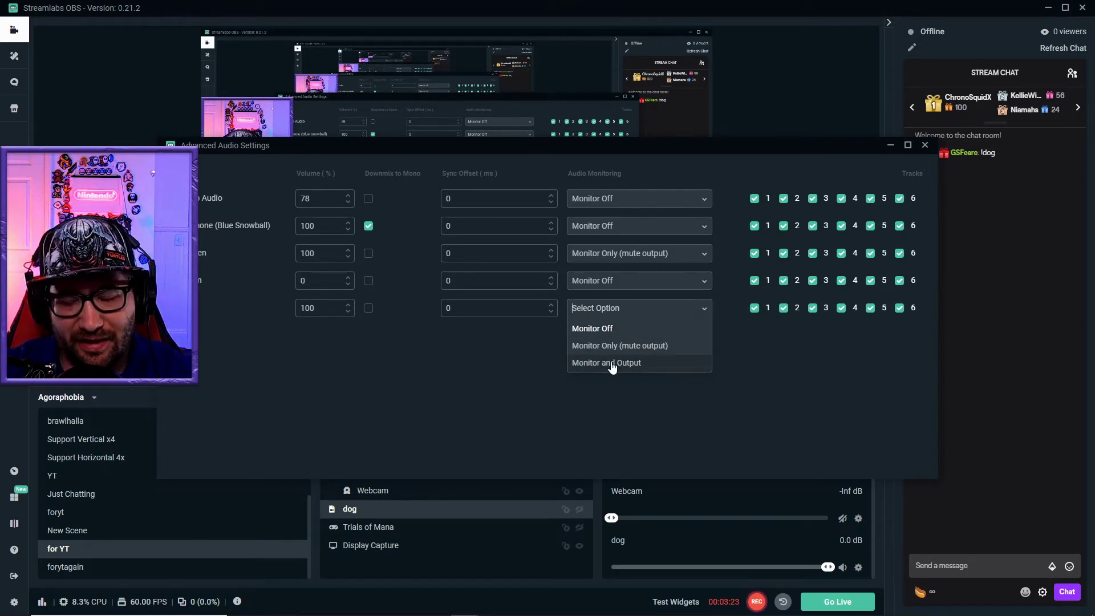
pyautogui.click(925, 146)
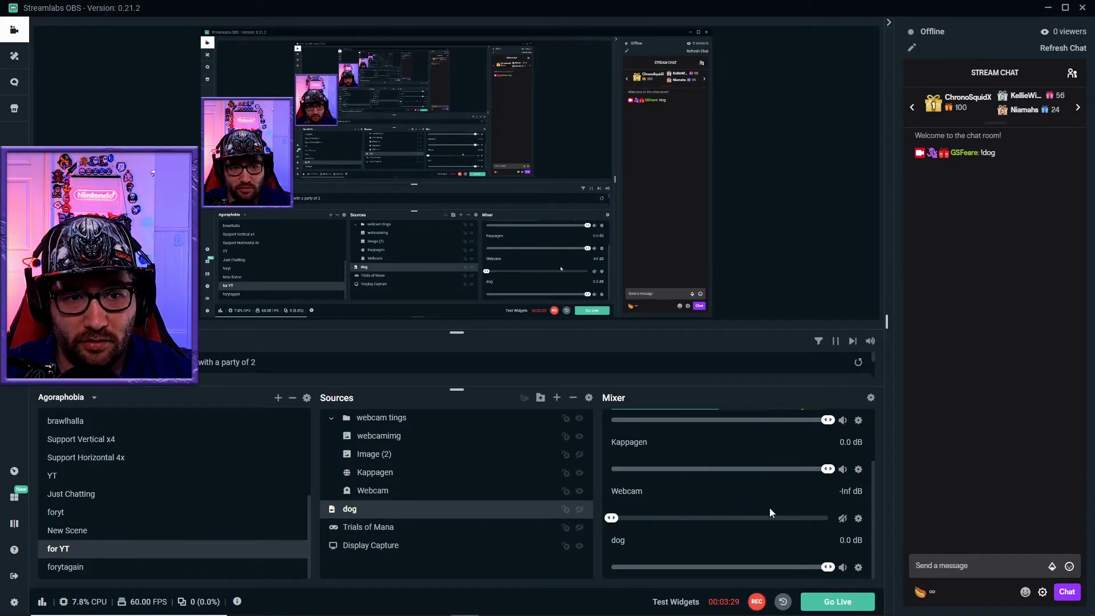
pyautogui.scroll(2, 768, 508)
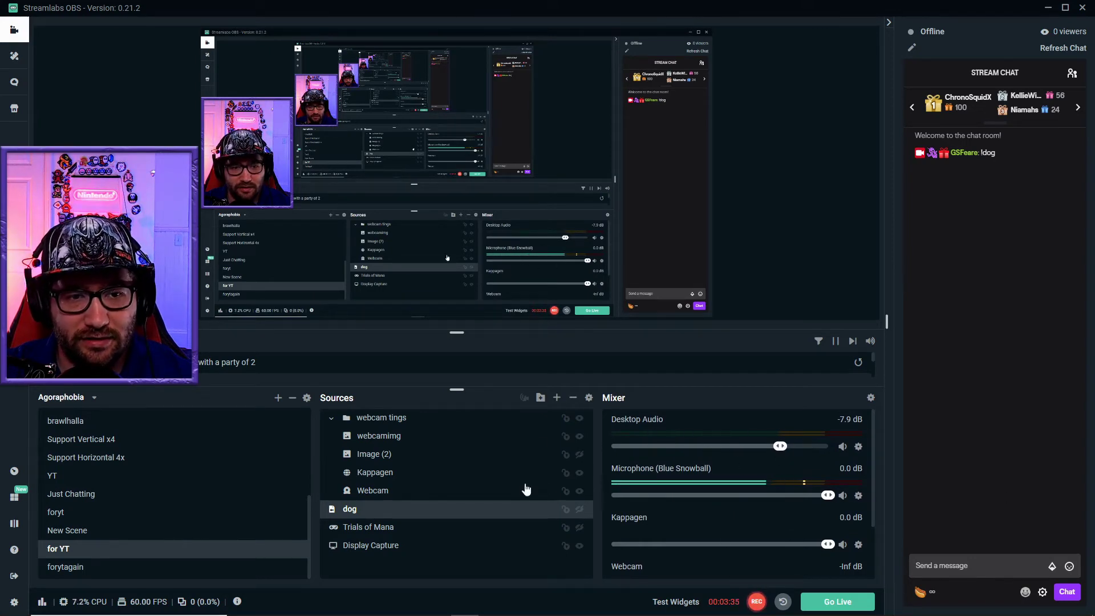
# Open the slobsremote guide from Discord at the $SLOBSsourceT on/off/onoff/offon visibility sections
pyautogui.click(358, 607)
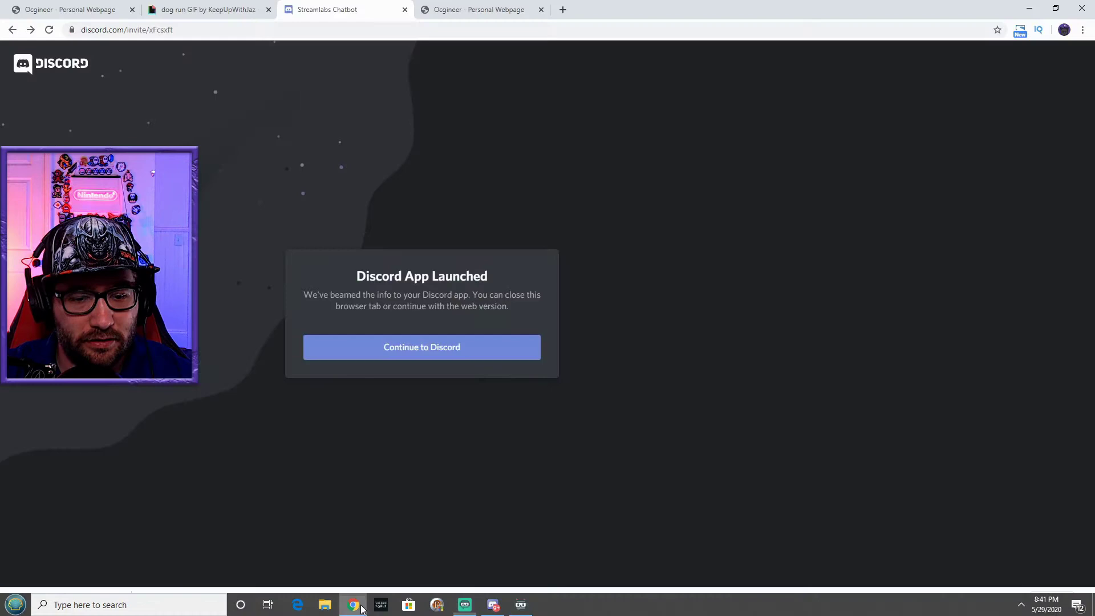
pyautogui.click(519, 607)
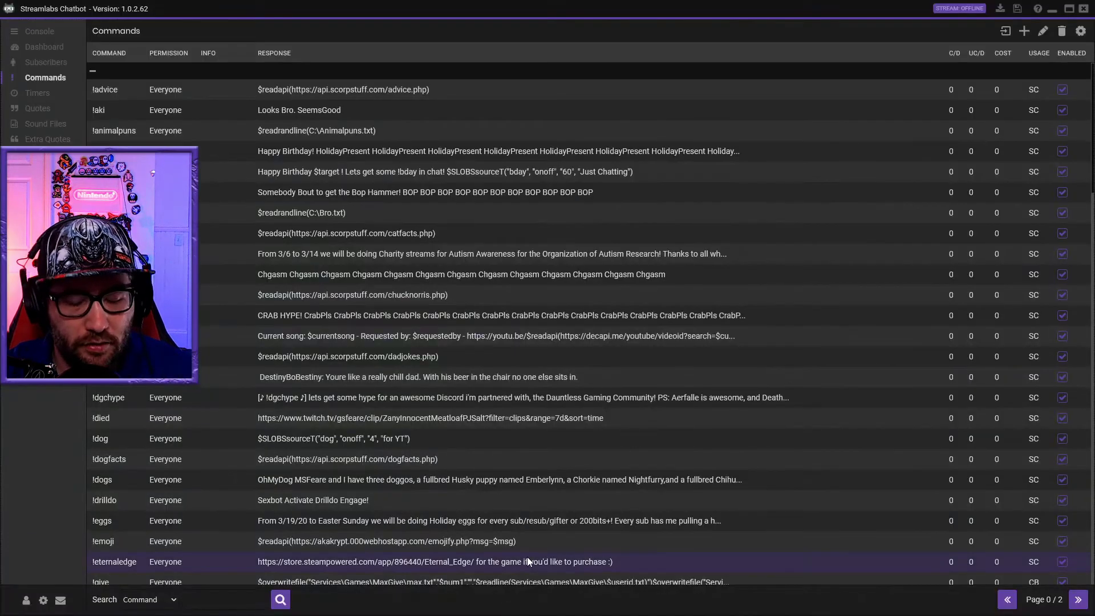
pyautogui.hotkey('alt', 'Tab')
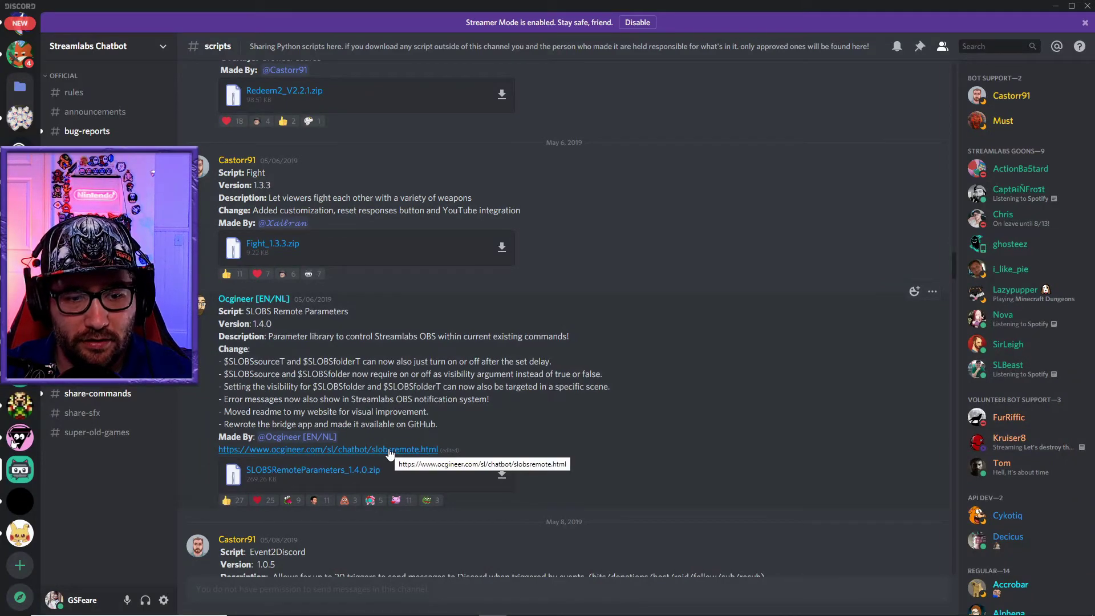
pyautogui.click(390, 450)
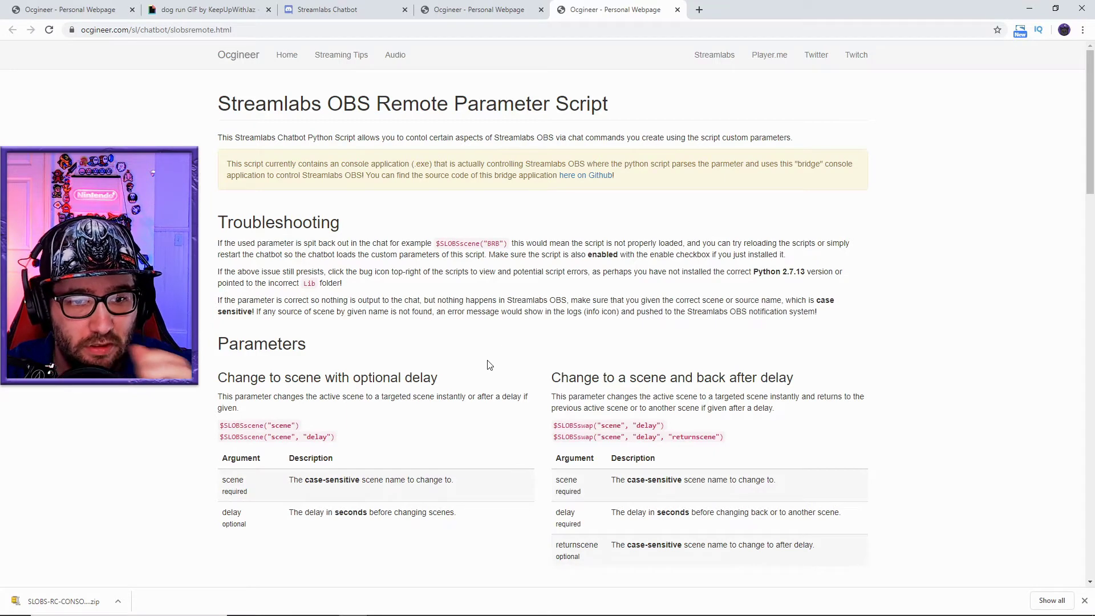
pyautogui.scroll(-6, 499, 399)
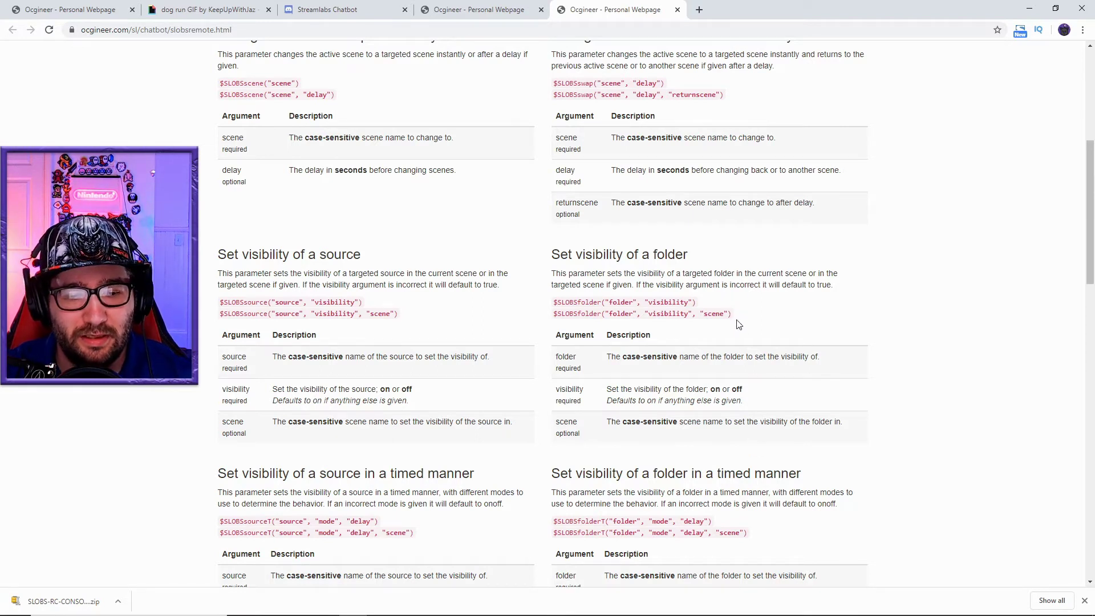
pyautogui.scroll(-6, 739, 324)
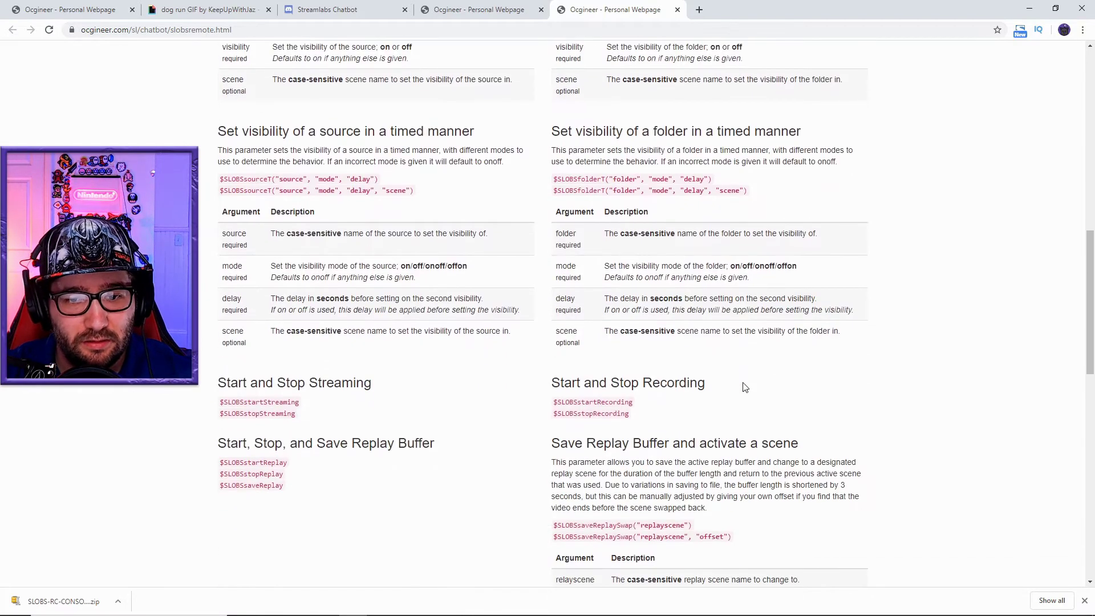
pyautogui.scroll(-1, 744, 387)
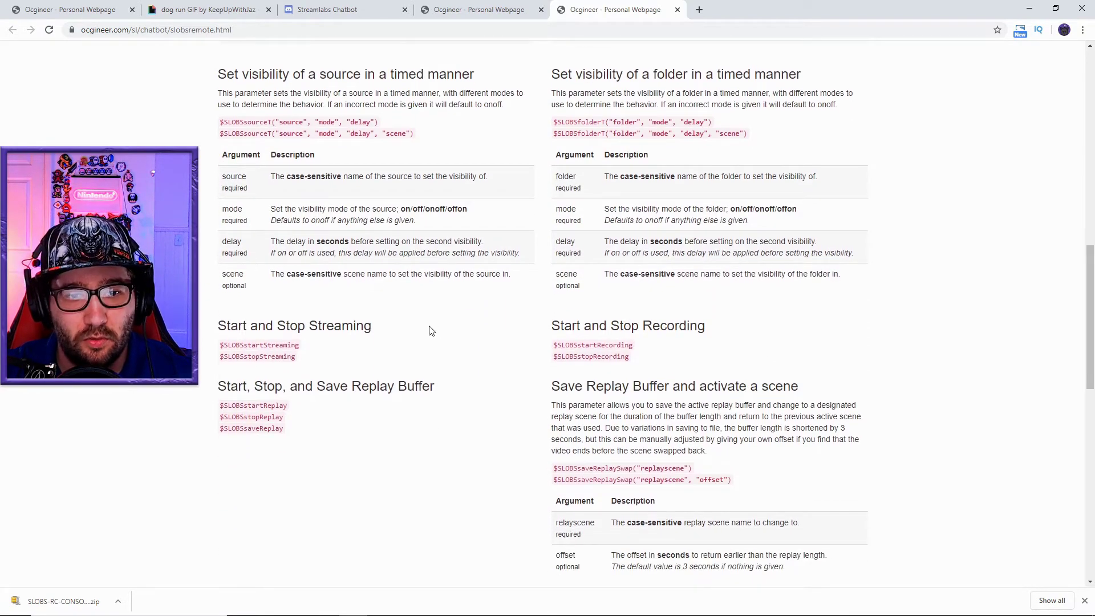
pyautogui.scroll(5, 558, 369)
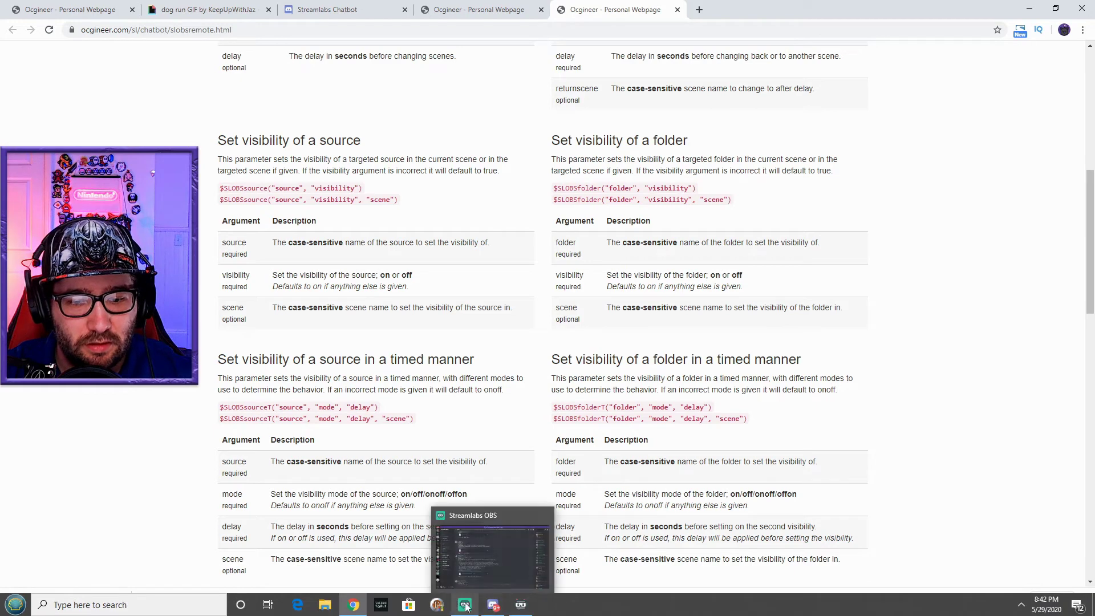
# Change the !dog command's target source from "dog" to "do" and submit it
pyautogui.click(466, 606)
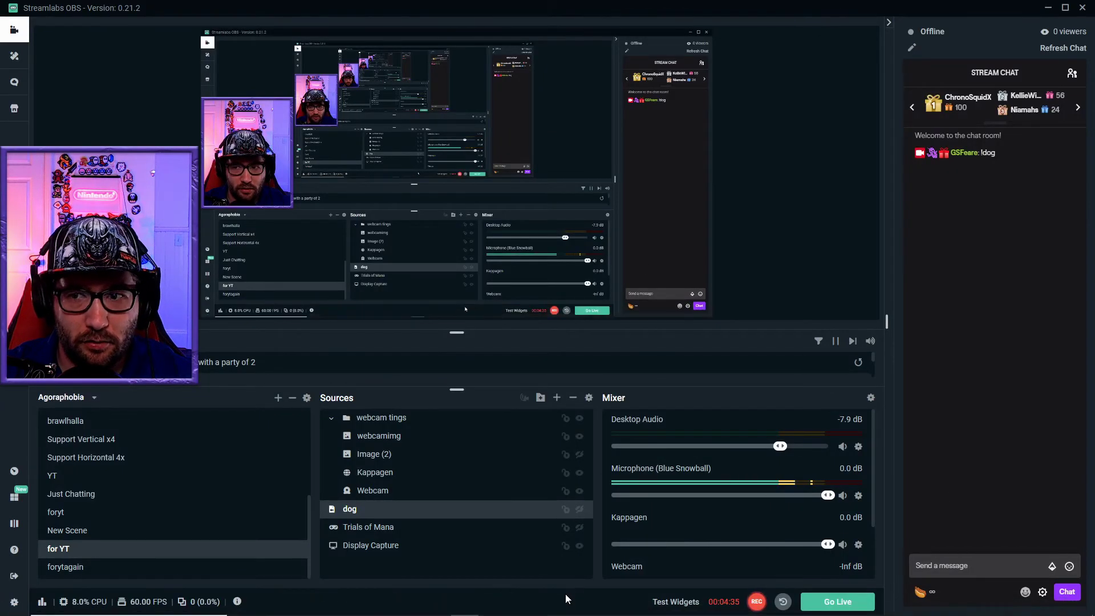
pyautogui.moveTo(509, 608)
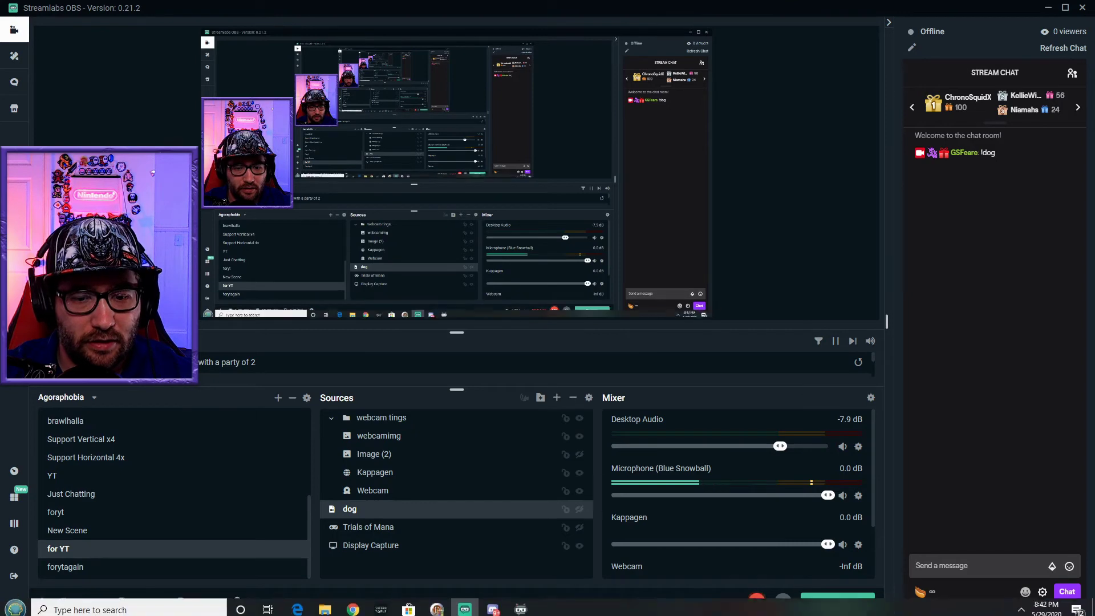
pyautogui.click(519, 605)
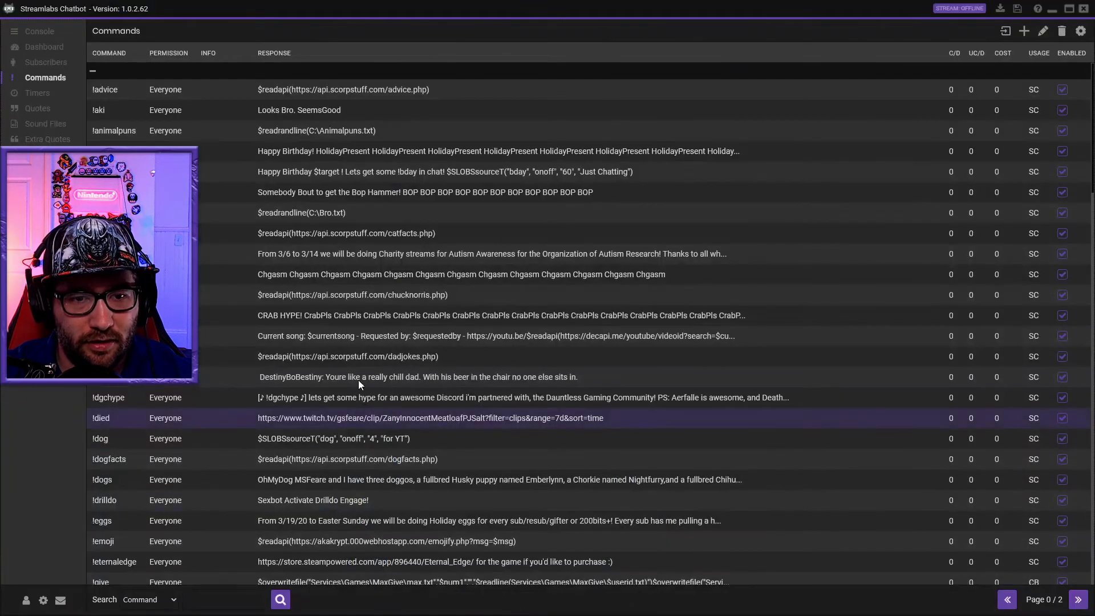
pyautogui.rightClick(119, 443)
pyautogui.click(163, 460)
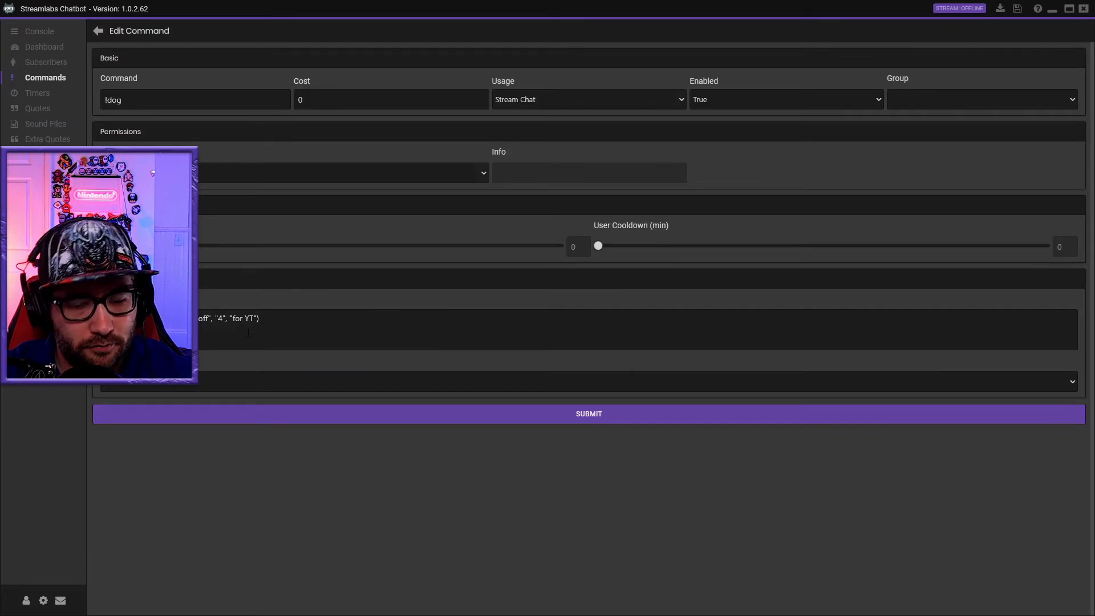
pyautogui.click(289, 412)
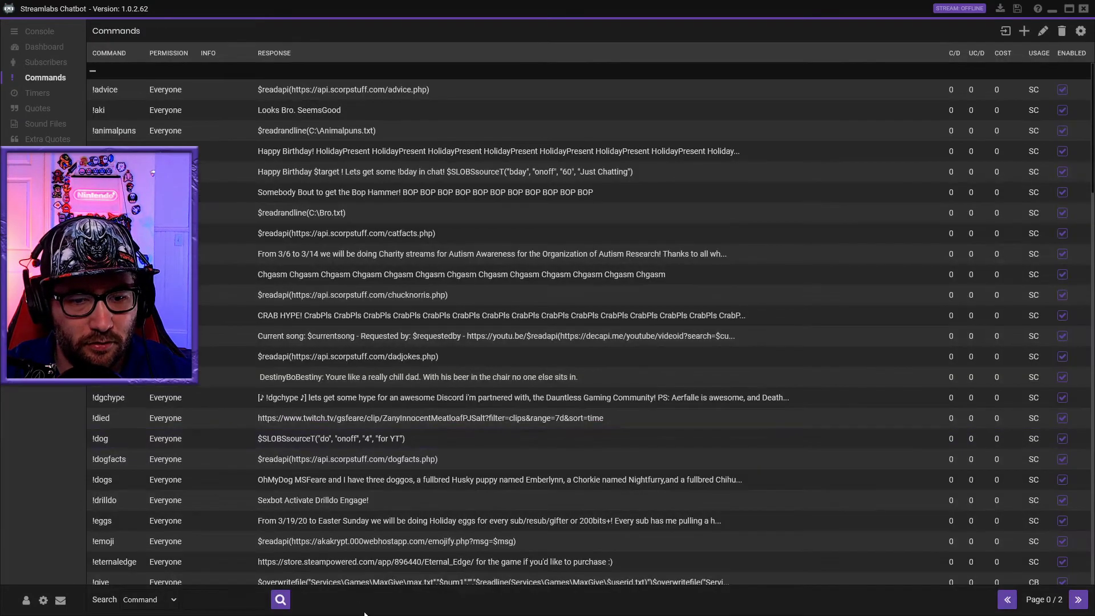
# Send !dog in the Streamlabs OBS stream chat to re-test the command
pyautogui.hotkey('alt', 'Tab')
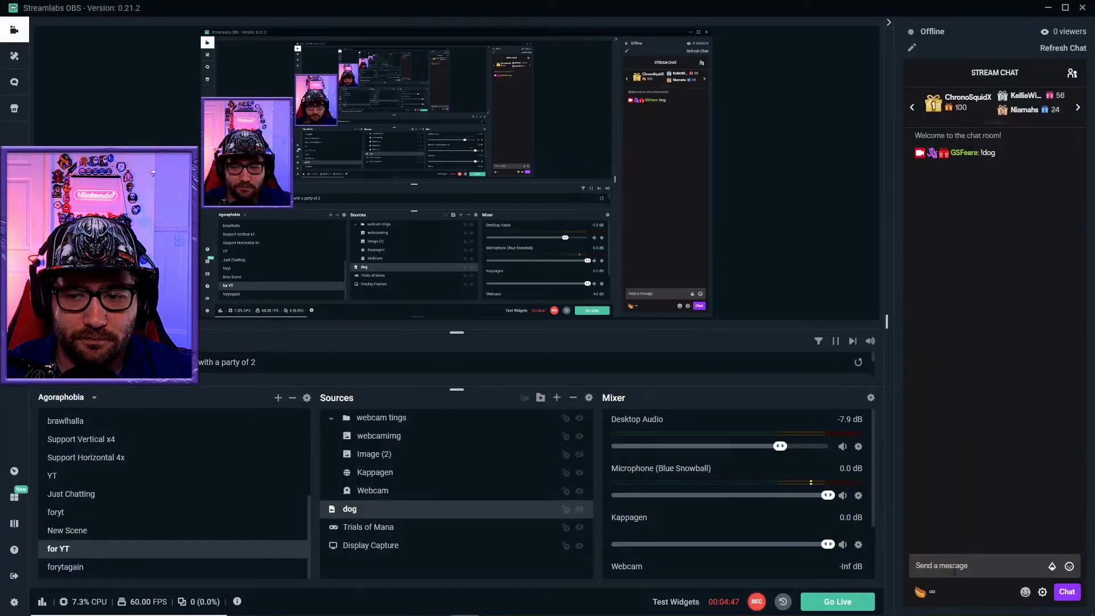
pyautogui.write('!dog')
pyautogui.press('Return')
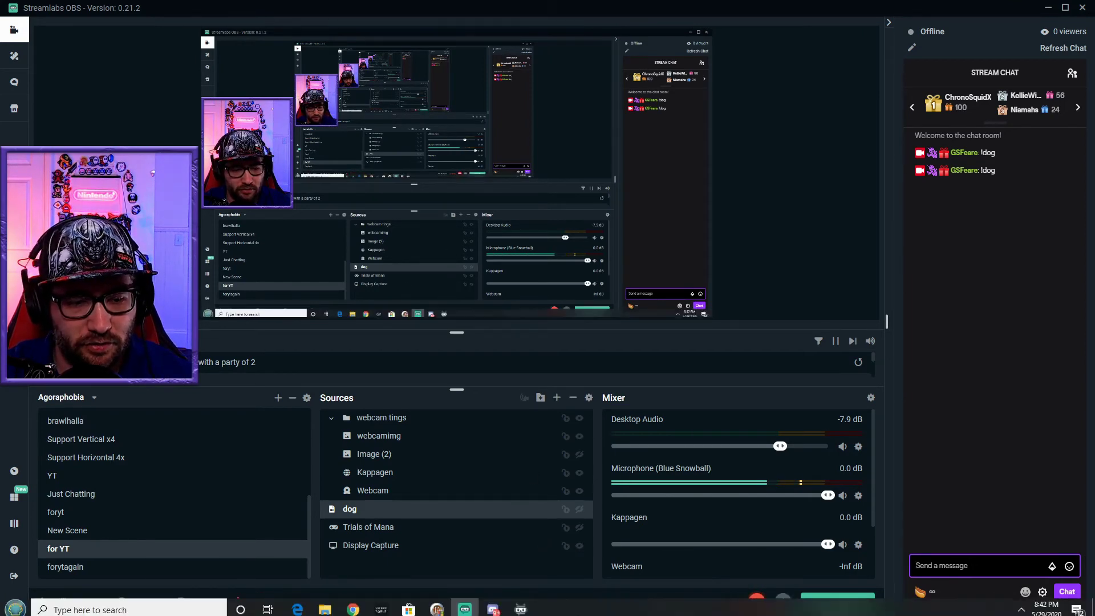
# Point the !dog response back at the "dog" source, submit it, and show the Scripts list
pyautogui.click(524, 609)
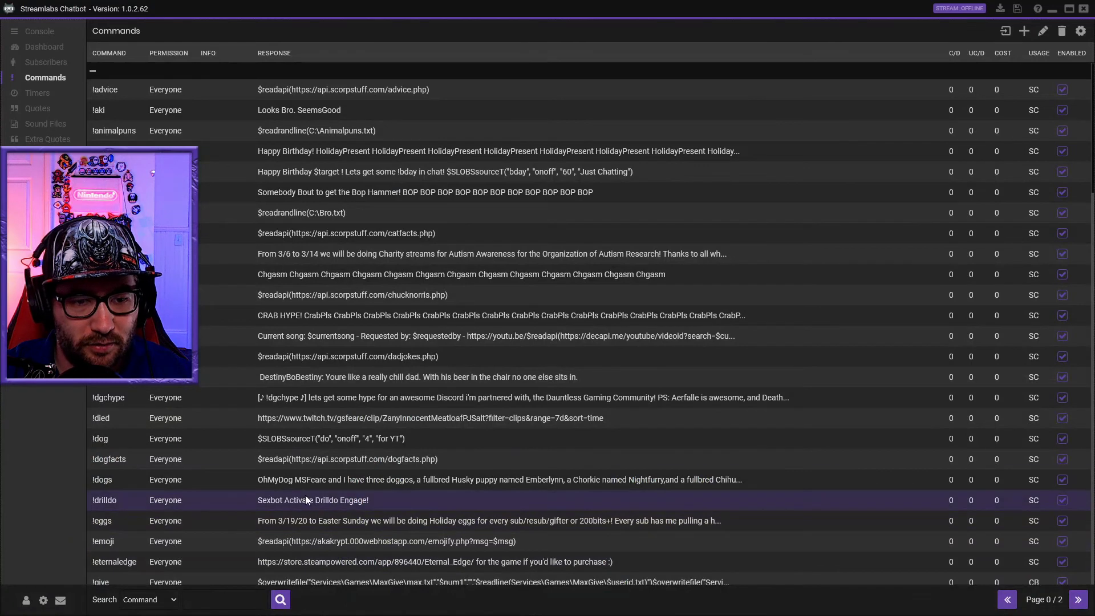
pyautogui.rightClick(201, 443)
pyautogui.click(218, 453)
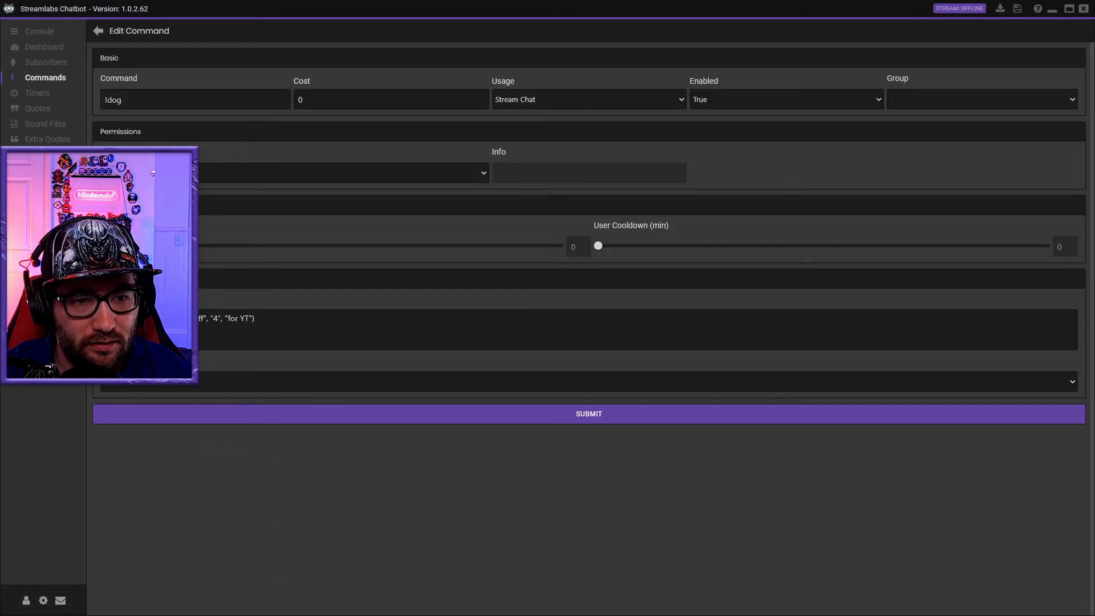
pyautogui.click(287, 418)
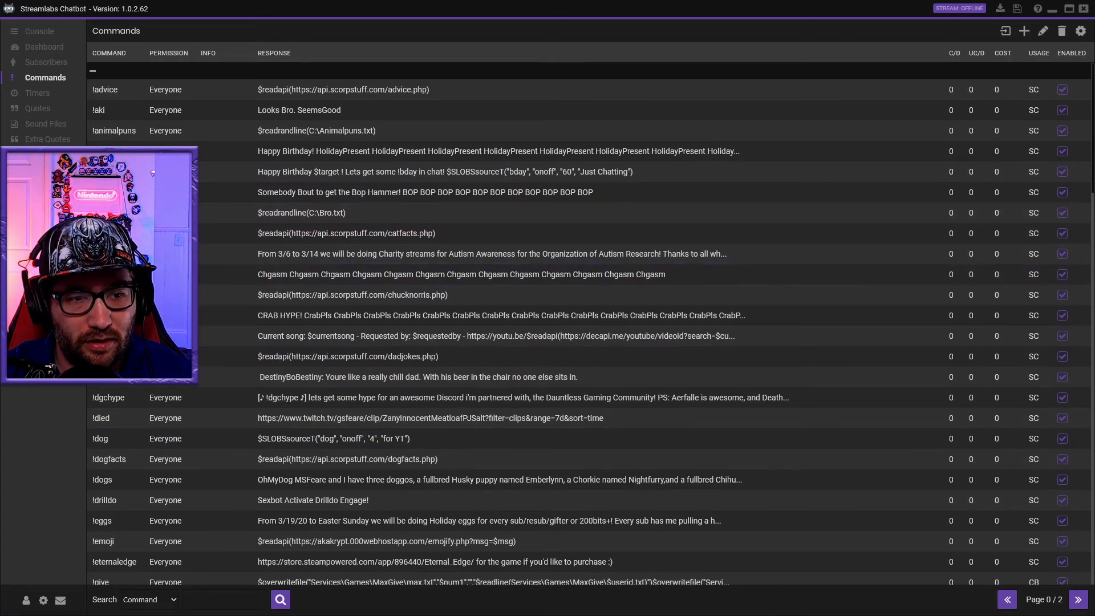
pyautogui.click(40, 154)
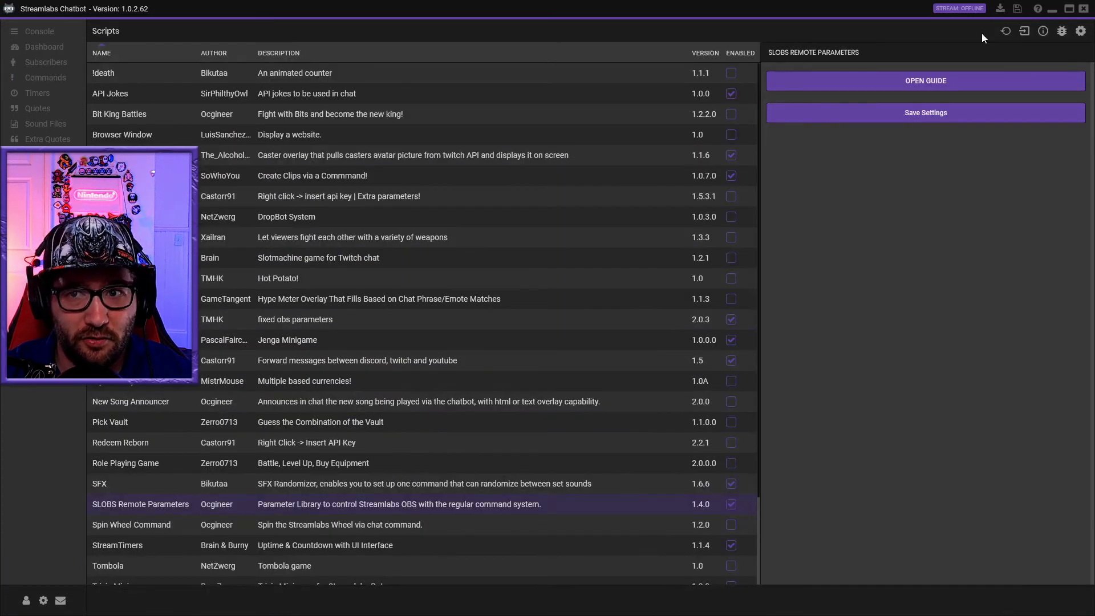